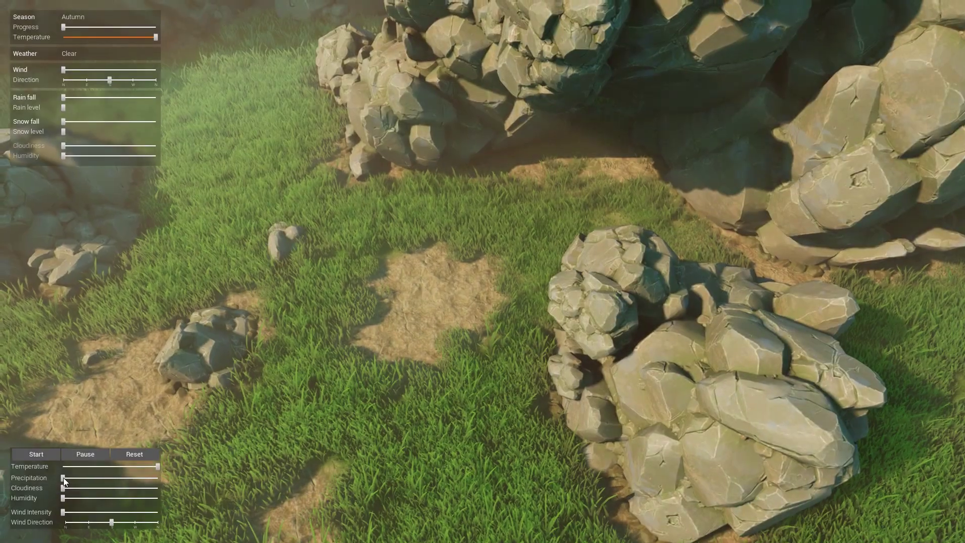
# Raise precipitation to full for heavy rain, then return it to zero so the scene dries
pyautogui.moveTo(64, 478); pyautogui.dragTo(104, 477)
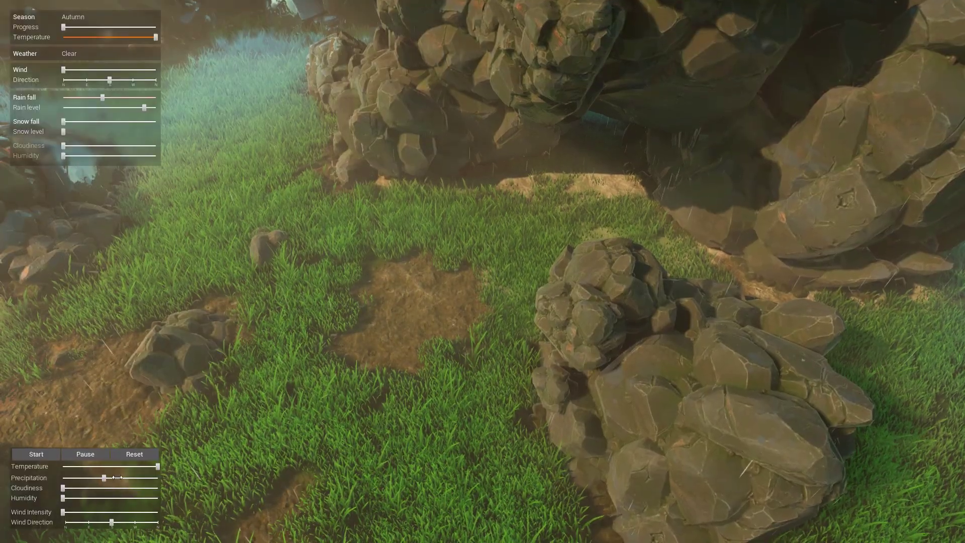
pyautogui.moveTo(104, 478); pyautogui.dragTo(167, 479)
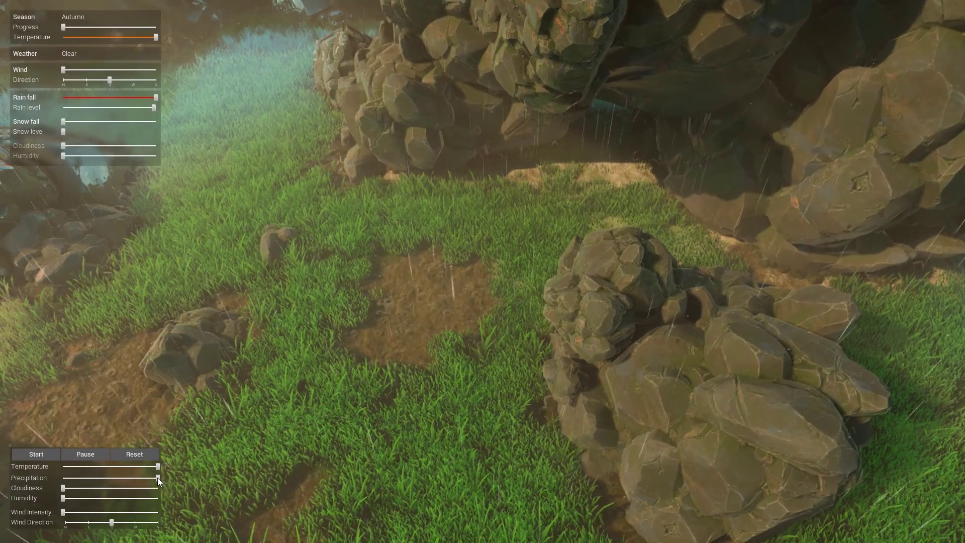
pyautogui.moveTo(158, 477); pyautogui.dragTo(63, 477)
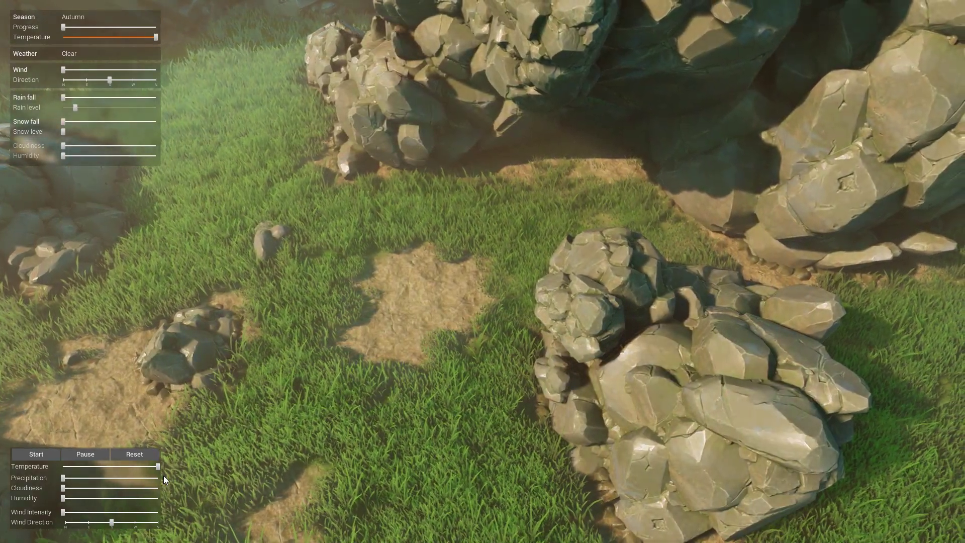
# Set precipitation to moderate, drop temperature to minimum for snow, then return precipitation to zero
pyautogui.moveTo(62, 477); pyautogui.dragTo(109, 477)
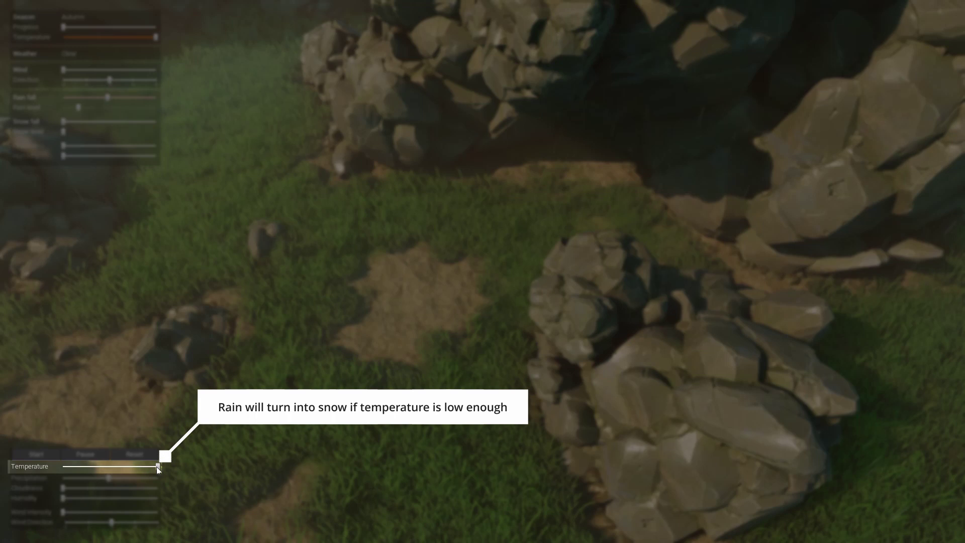
pyautogui.moveTo(157, 466); pyautogui.dragTo(63, 466)
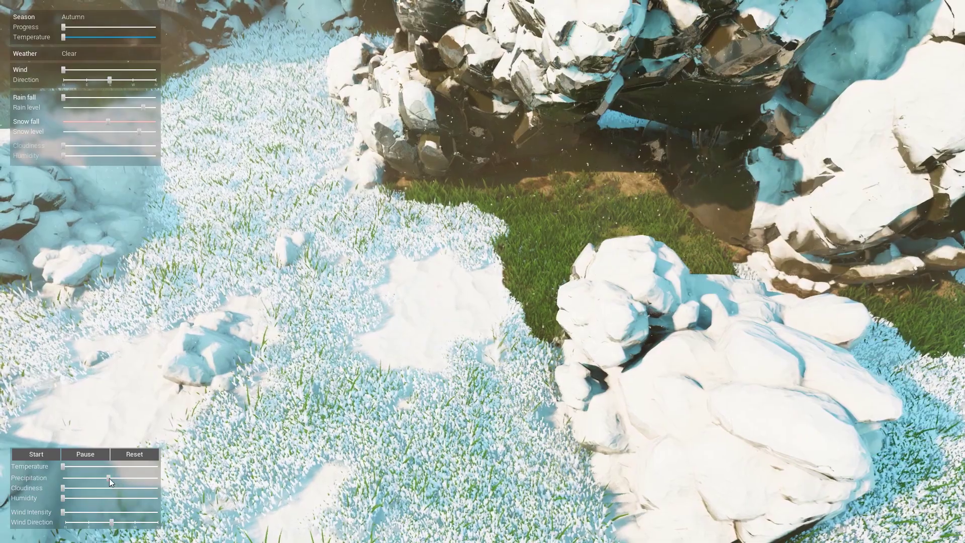
pyautogui.moveTo(108, 478)
pyautogui.mouseDown()
pyautogui.moveTo(63, 478)
pyautogui.moveTo(157, 466)
pyautogui.mouseUp()
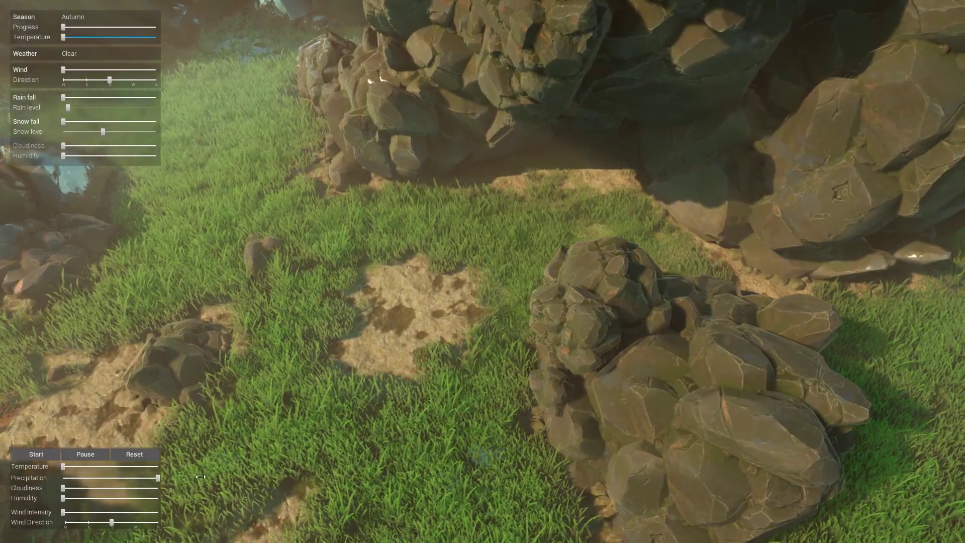
# Max precipitation for heavy snow, raise cloudiness and humidity fully, then warm temperature to melt it
pyautogui.moveTo(62, 478)
pyautogui.mouseDown()
pyautogui.moveTo(157, 477)
pyautogui.moveTo(16, 477)
pyautogui.mouseUp()
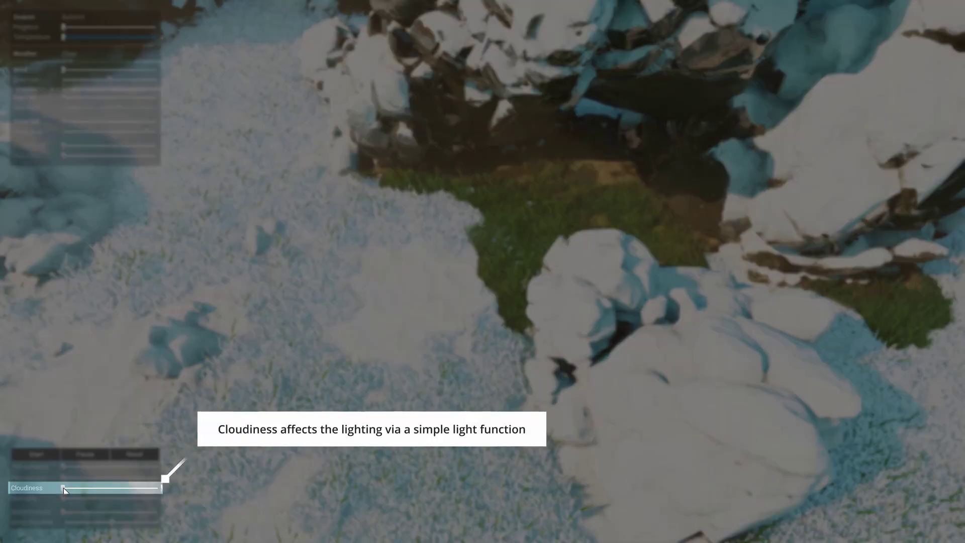
pyautogui.moveTo(63, 488); pyautogui.dragTo(201, 490)
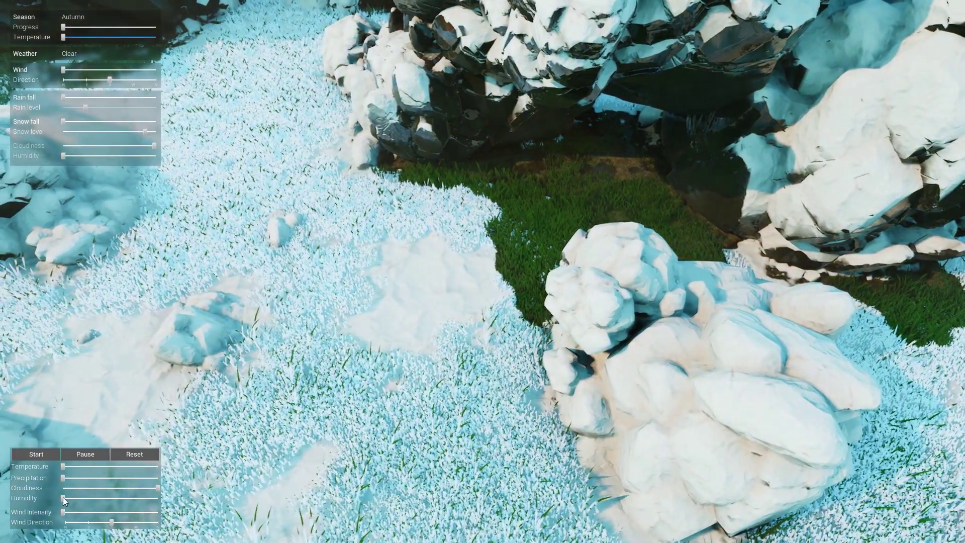
pyautogui.moveTo(63, 497); pyautogui.dragTo(207, 496)
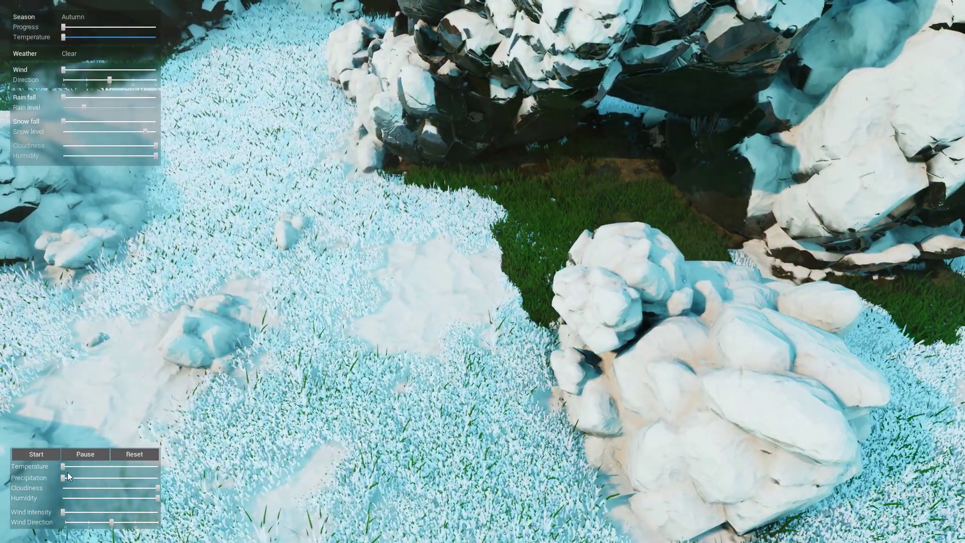
pyautogui.moveTo(63, 466); pyautogui.dragTo(219, 466)
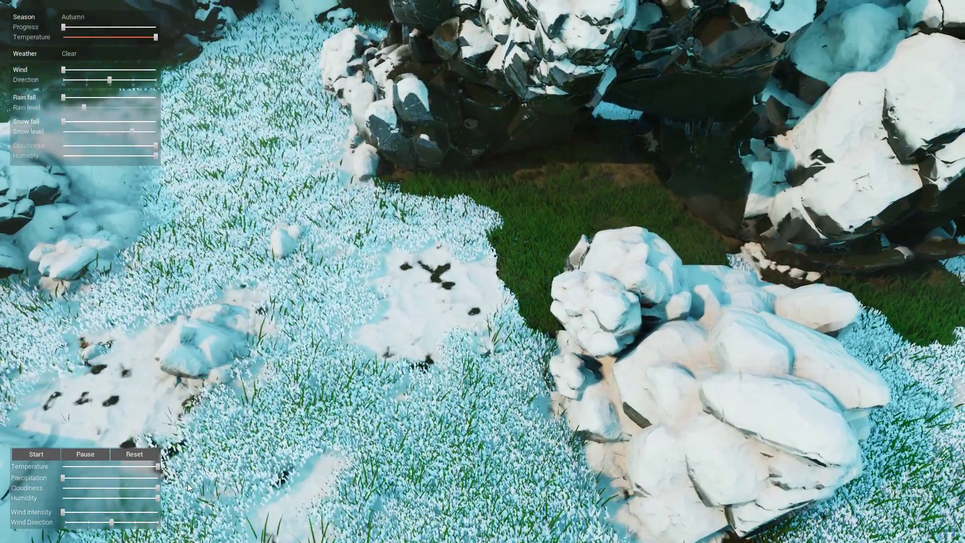
# Return humidity, cloudiness and temperature to their minimums
pyautogui.moveTo(158, 497); pyautogui.dragTo(60, 496)
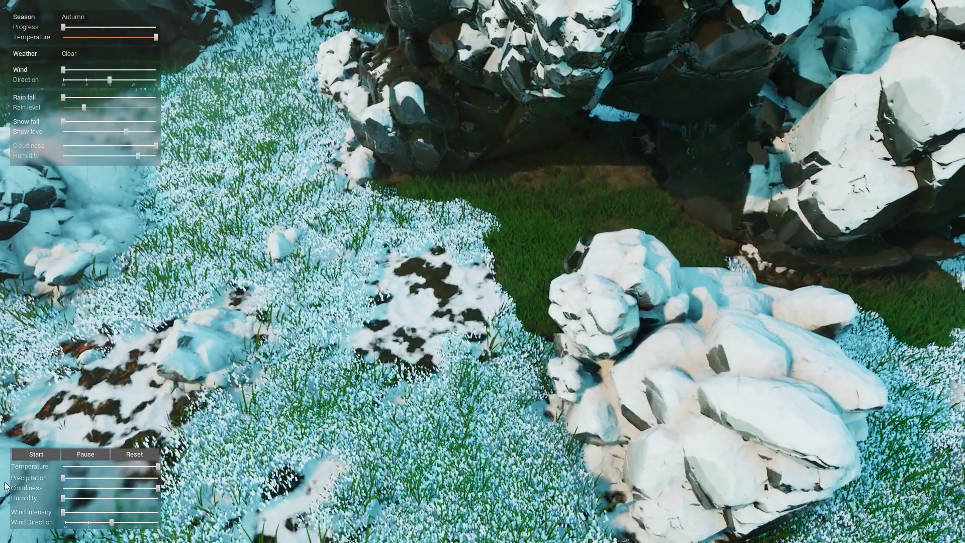
pyautogui.moveTo(155, 482); pyautogui.dragTo(54, 482)
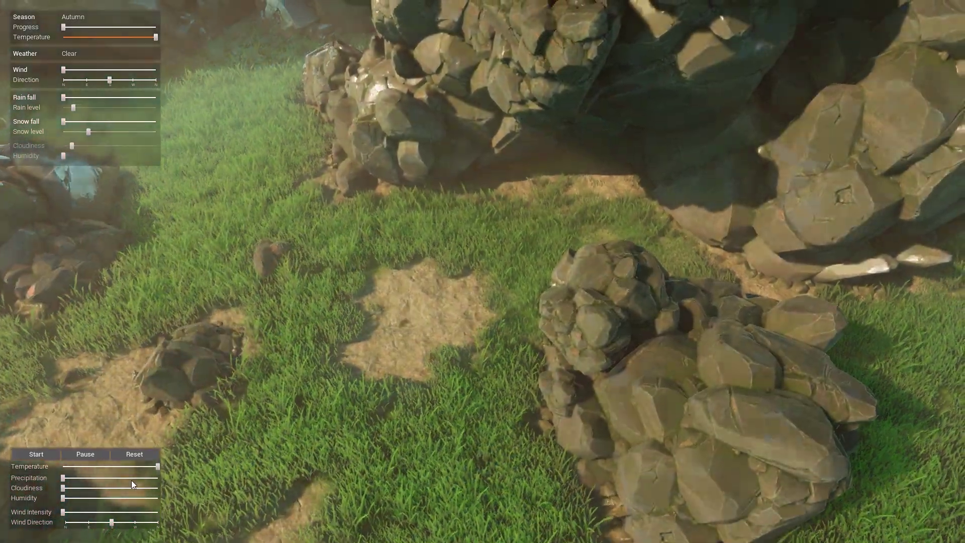
pyautogui.moveTo(157, 466); pyautogui.dragTo(66, 480)
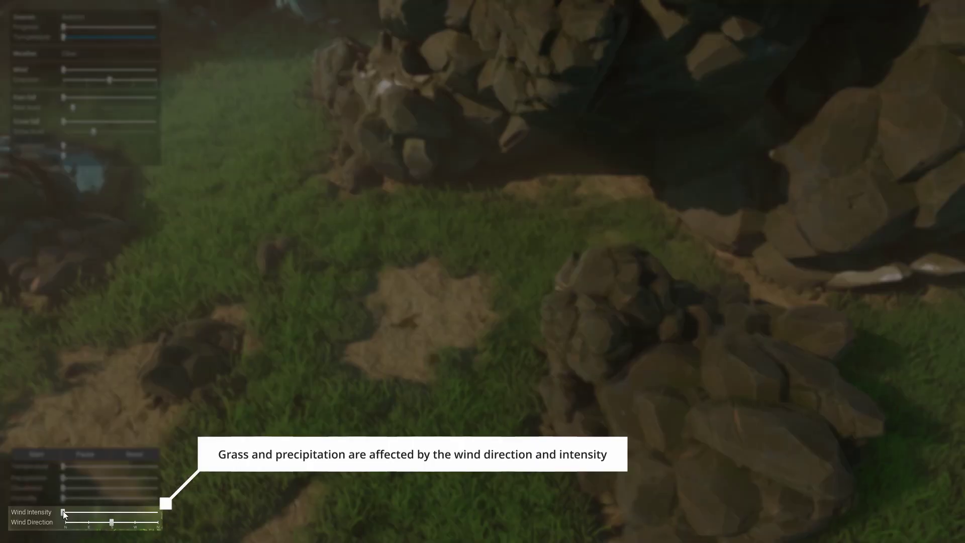
# Raise wind intensity, set a mild temperature and partial precipitation for rain, and vary wind direction
pyautogui.moveTo(64, 511)
pyautogui.mouseDown()
pyautogui.moveTo(126, 511)
pyautogui.moveTo(125, 522)
pyautogui.moveTo(80, 522)
pyautogui.mouseUp()
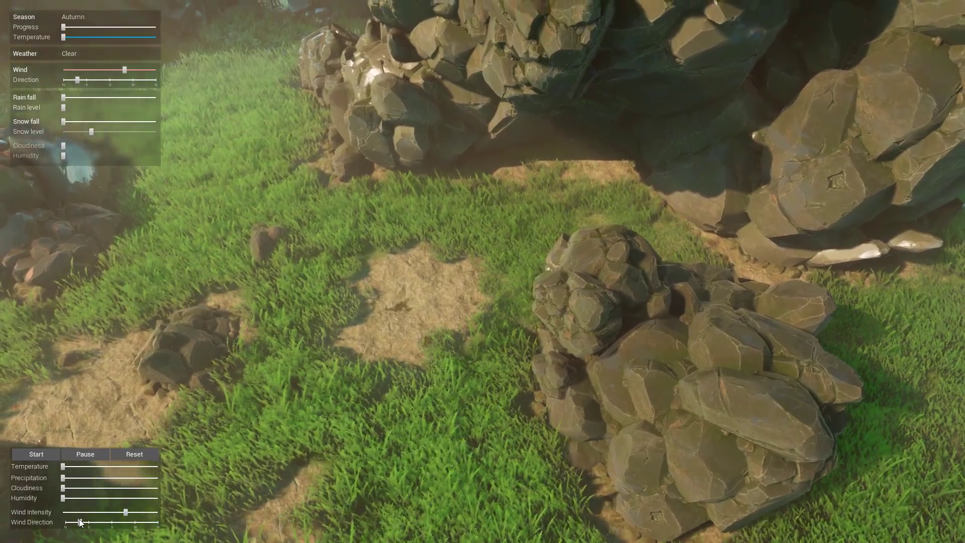
pyautogui.moveTo(63, 467); pyautogui.dragTo(121, 466)
pyautogui.moveTo(63, 477); pyautogui.dragTo(133, 478)
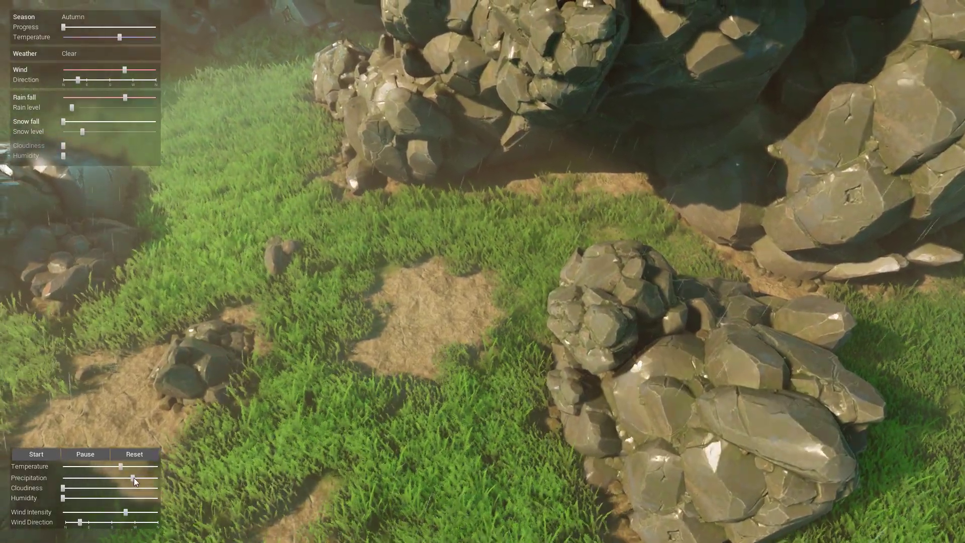
pyautogui.moveTo(126, 513); pyautogui.dragTo(155, 512)
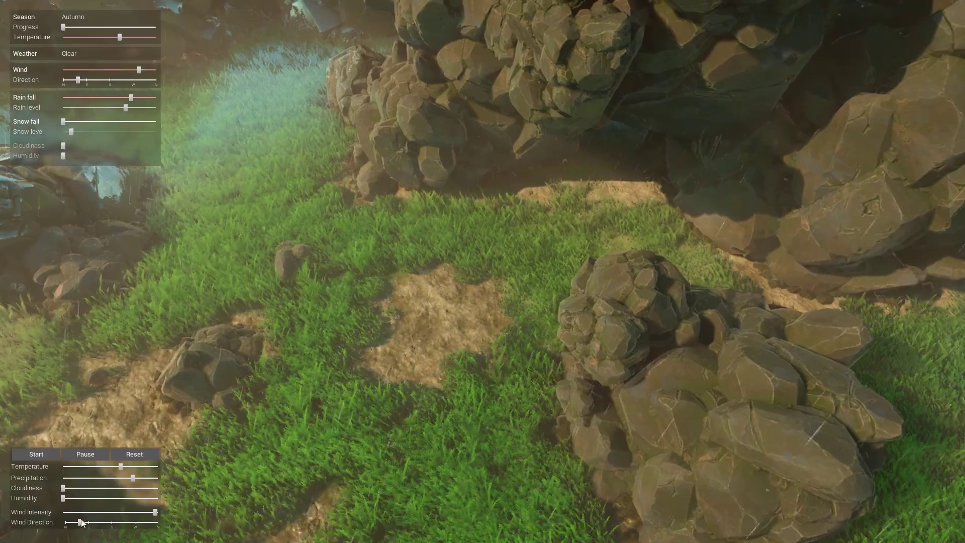
pyautogui.moveTo(80, 523); pyautogui.dragTo(141, 523)
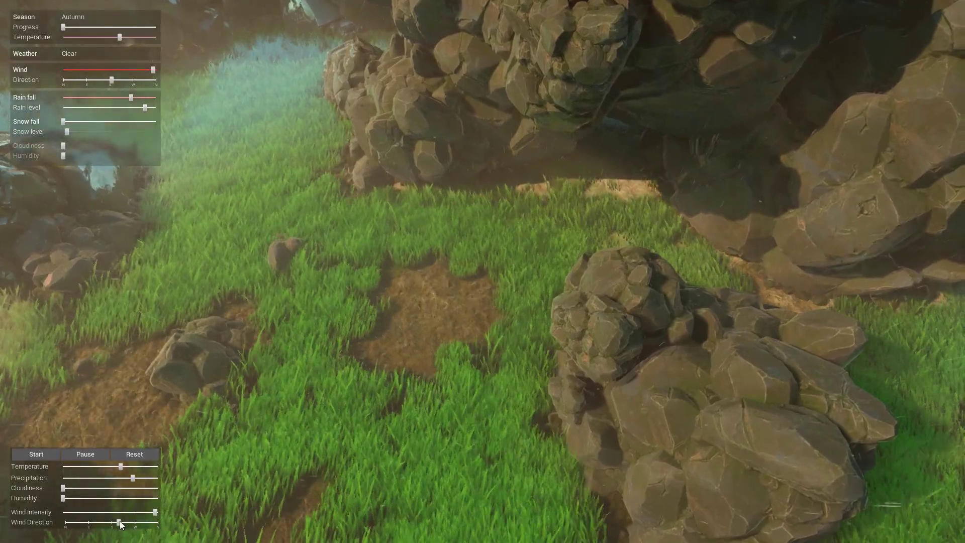
pyautogui.moveTo(133, 478); pyautogui.dragTo(181, 481)
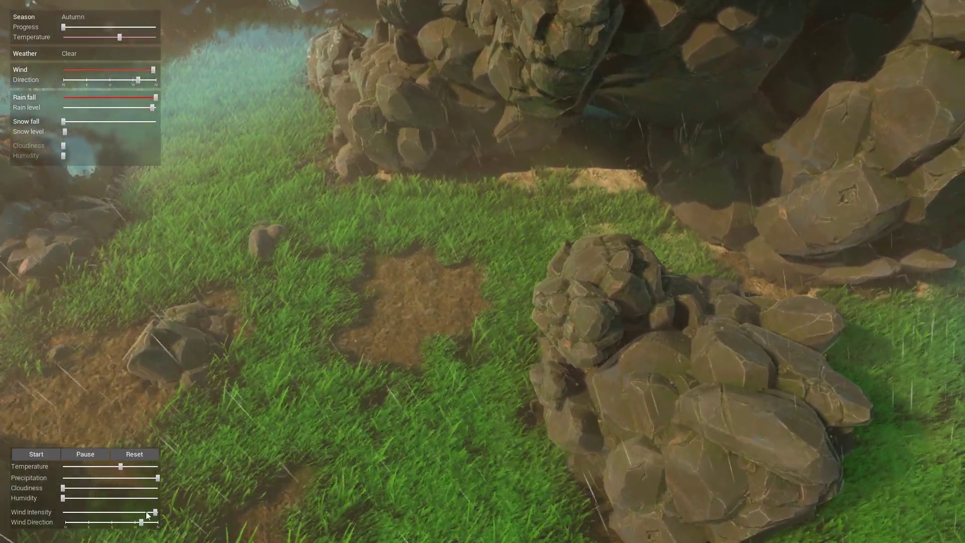
pyautogui.moveTo(141, 522); pyautogui.dragTo(102, 523)
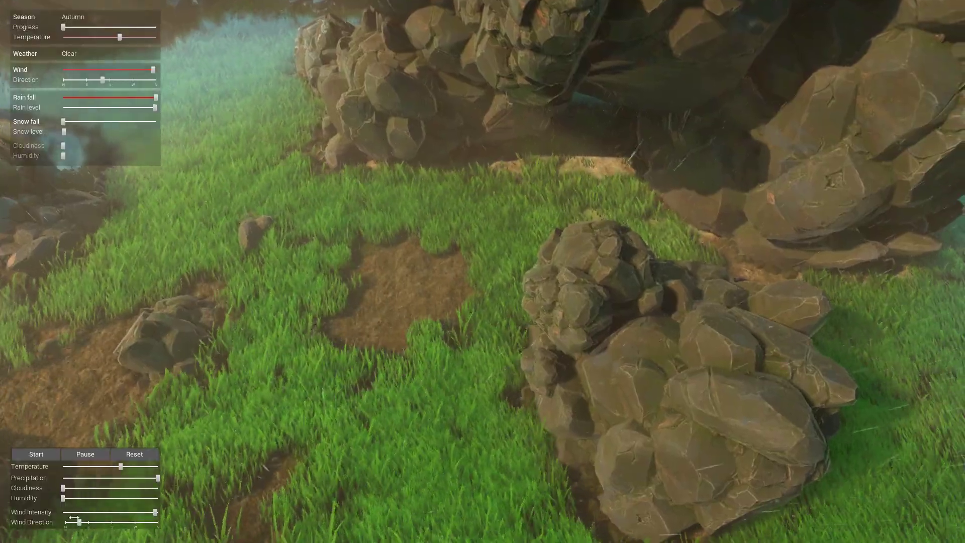
# Drop temperature to minimum for windy snow, stop precipitation, and readjust wind intensity and direction
pyautogui.moveTo(121, 467); pyautogui.dragTo(63, 466)
pyautogui.moveTo(79, 523)
pyautogui.mouseDown()
pyautogui.moveTo(67, 523)
pyautogui.moveTo(106, 525)
pyautogui.mouseUp()
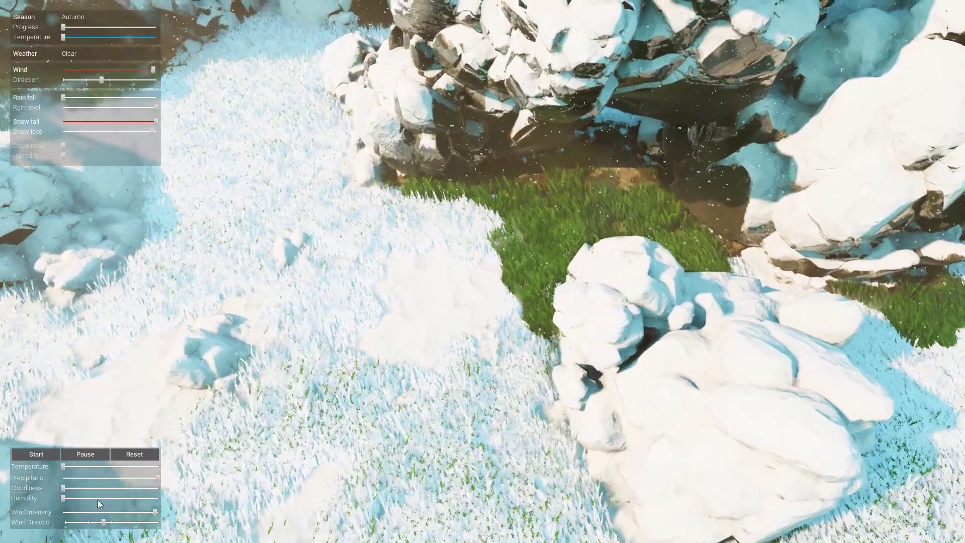
pyautogui.moveTo(157, 477); pyautogui.dragTo(63, 477)
pyautogui.moveTo(155, 511); pyautogui.dragTo(109, 512)
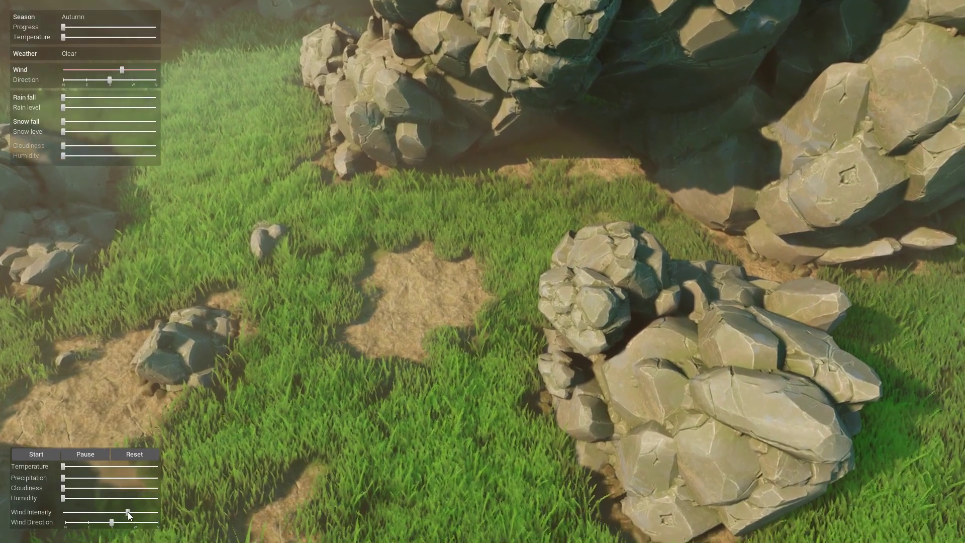
pyautogui.moveTo(127, 511)
pyautogui.mouseDown()
pyautogui.moveTo(142, 511)
pyautogui.moveTo(135, 522)
pyautogui.moveTo(87, 523)
pyautogui.mouseUp()
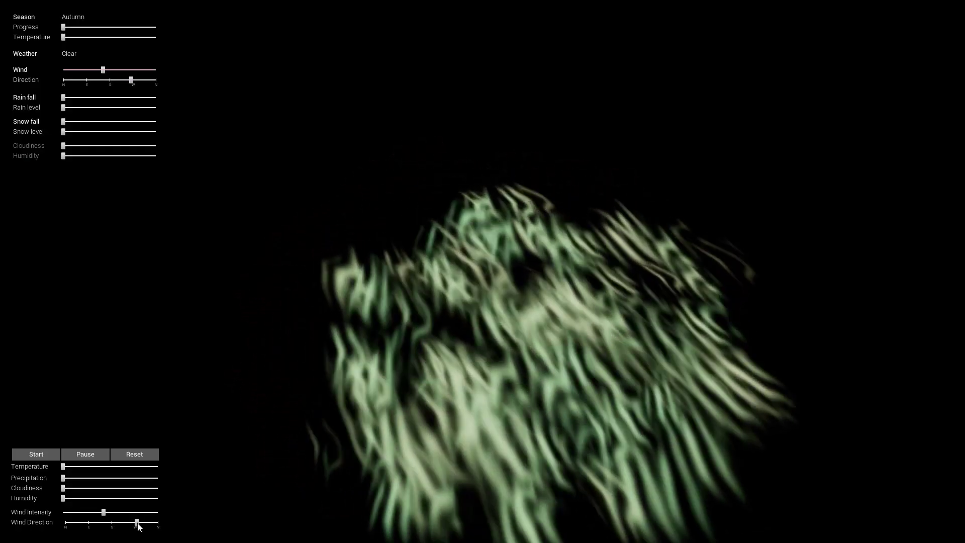
pyautogui.moveTo(136, 522); pyautogui.dragTo(157, 523)
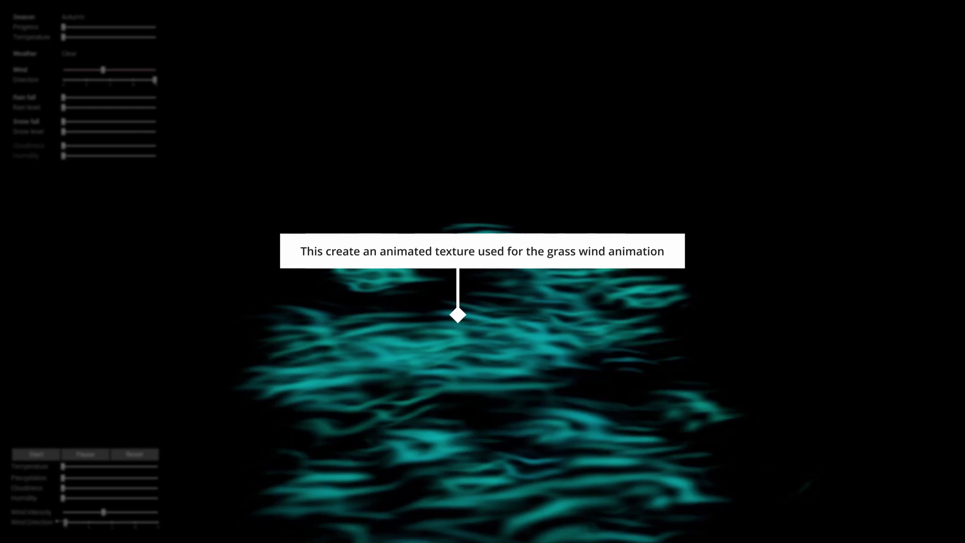
pyautogui.moveTo(66, 523); pyautogui.dragTo(161, 512)
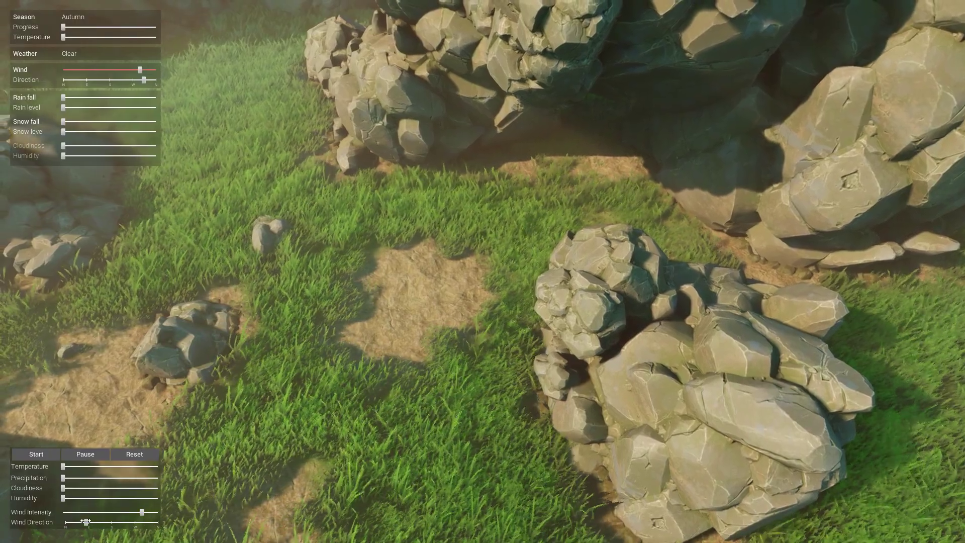
# Shift the wind direction back toward its starting value
pyautogui.moveTo(118, 521); pyautogui.dragTo(87, 523)
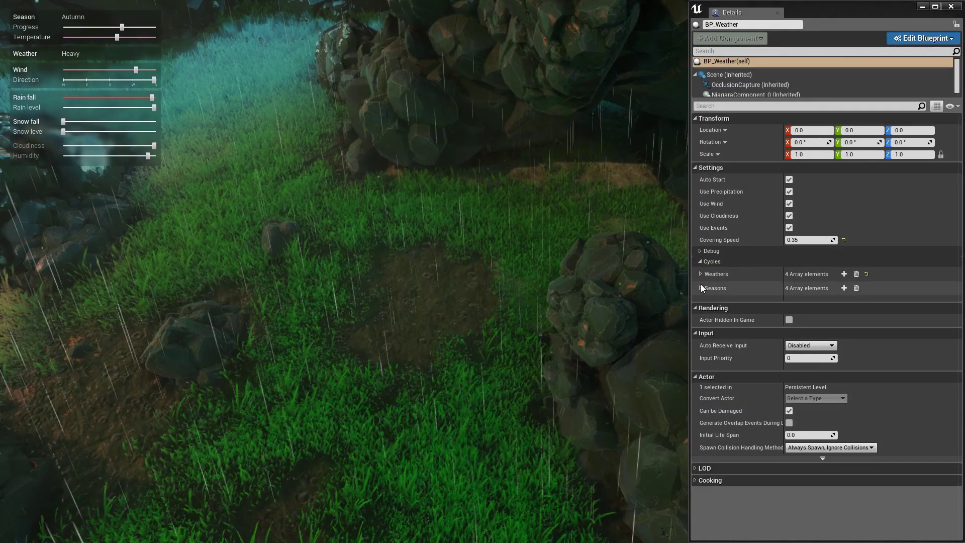
# Expand the Clear weather entry and its Precipitation and Wind categories (probability 0.25, 10.0 durations)
pyautogui.click(700, 287)
pyautogui.click(705, 300)
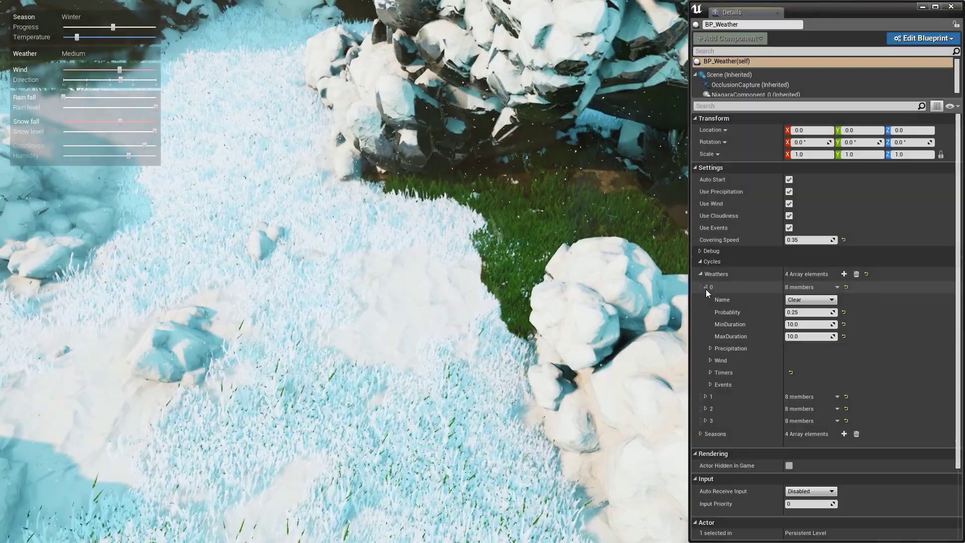
pyautogui.click(710, 348)
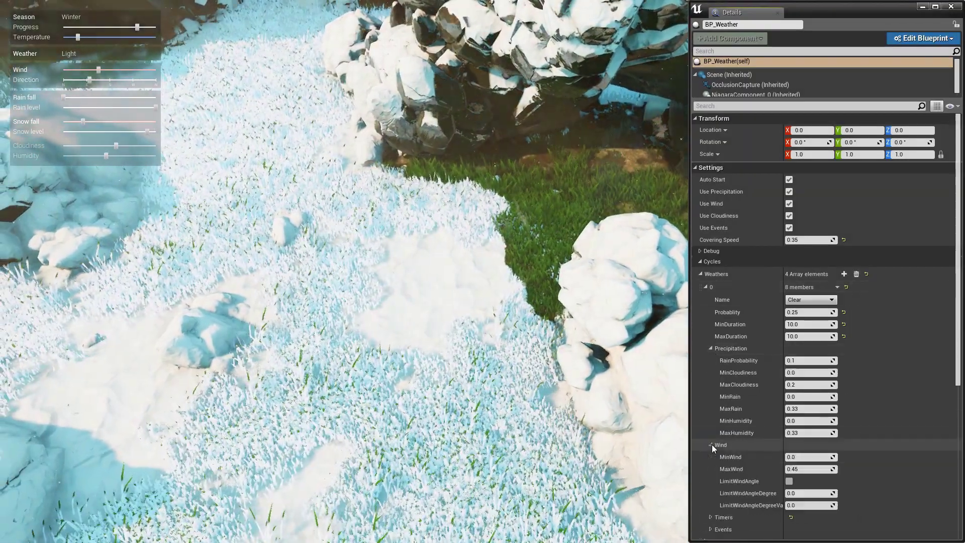
pyautogui.click(711, 445)
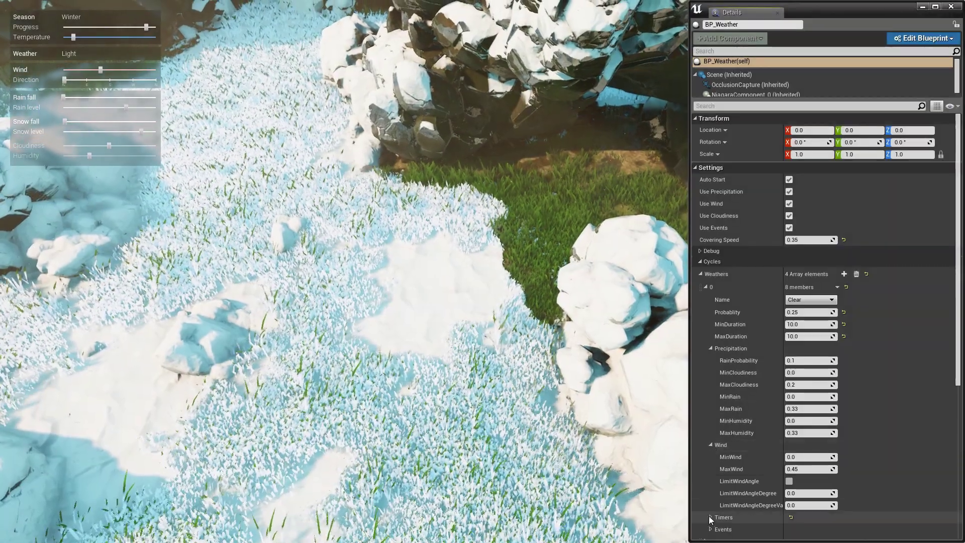
# Expand Clear's Timers, showing 3.0 delays, and scroll down through its Events
pyautogui.click(709, 516)
pyautogui.scroll(-5, 733, 461)
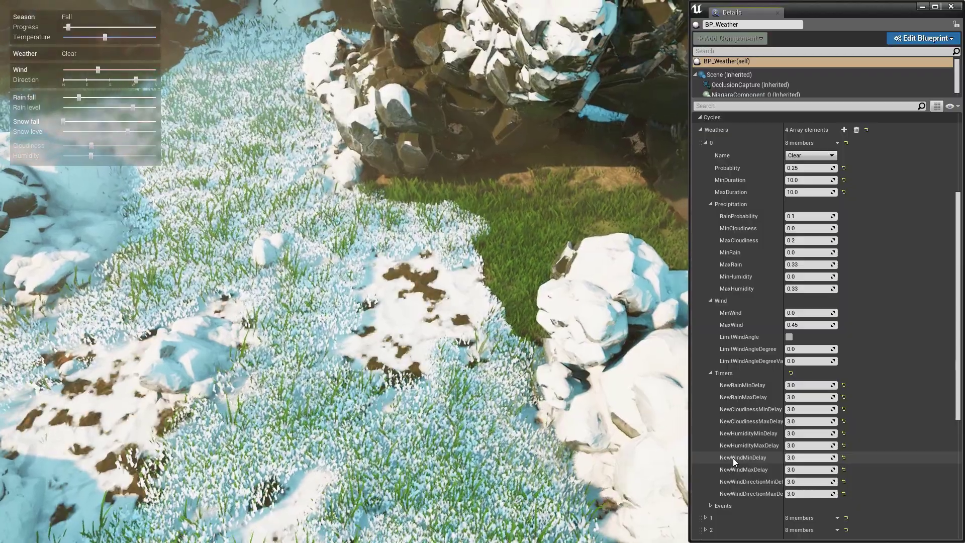
pyautogui.scroll(-2, 746, 469)
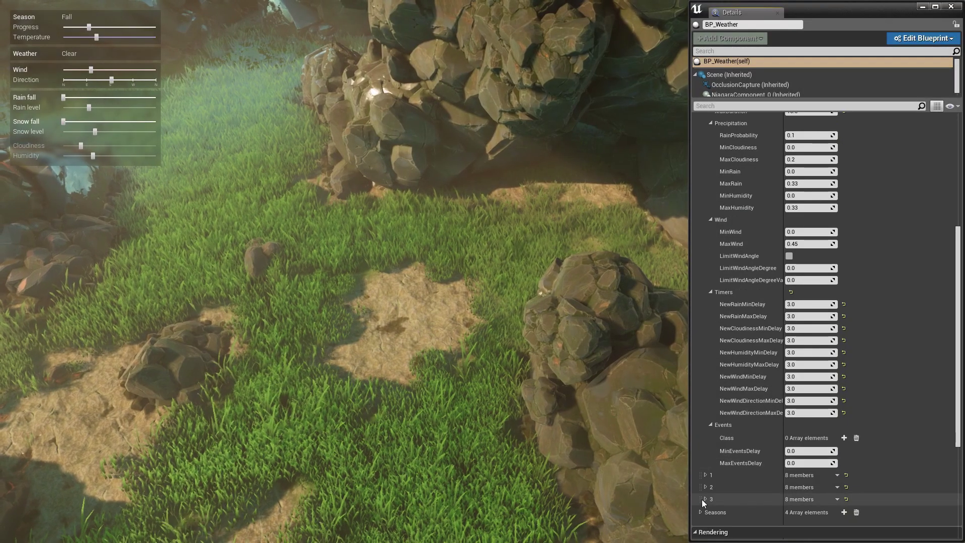
pyautogui.scroll(-6, 702, 499)
# Expand the Heavy weather entry's Events, showing its single event class
pyautogui.click(716, 466)
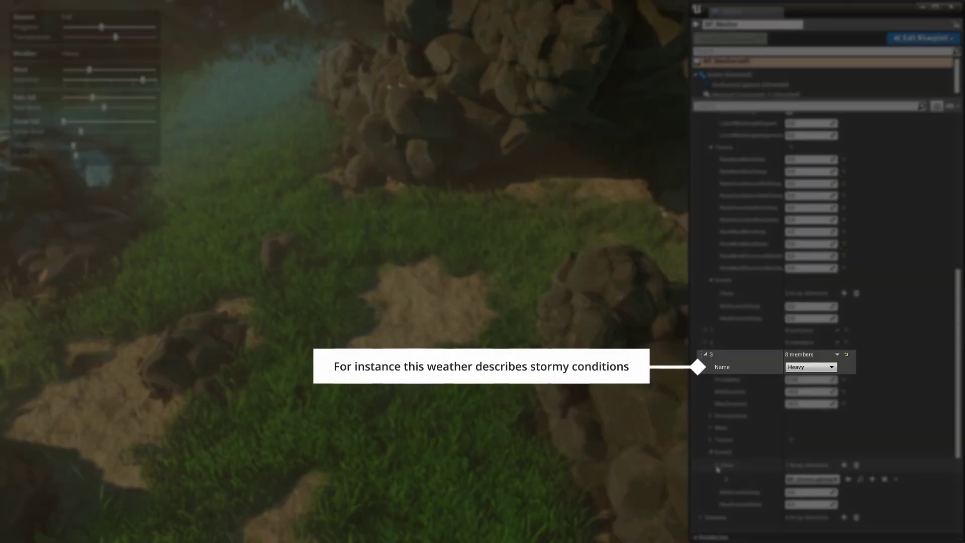